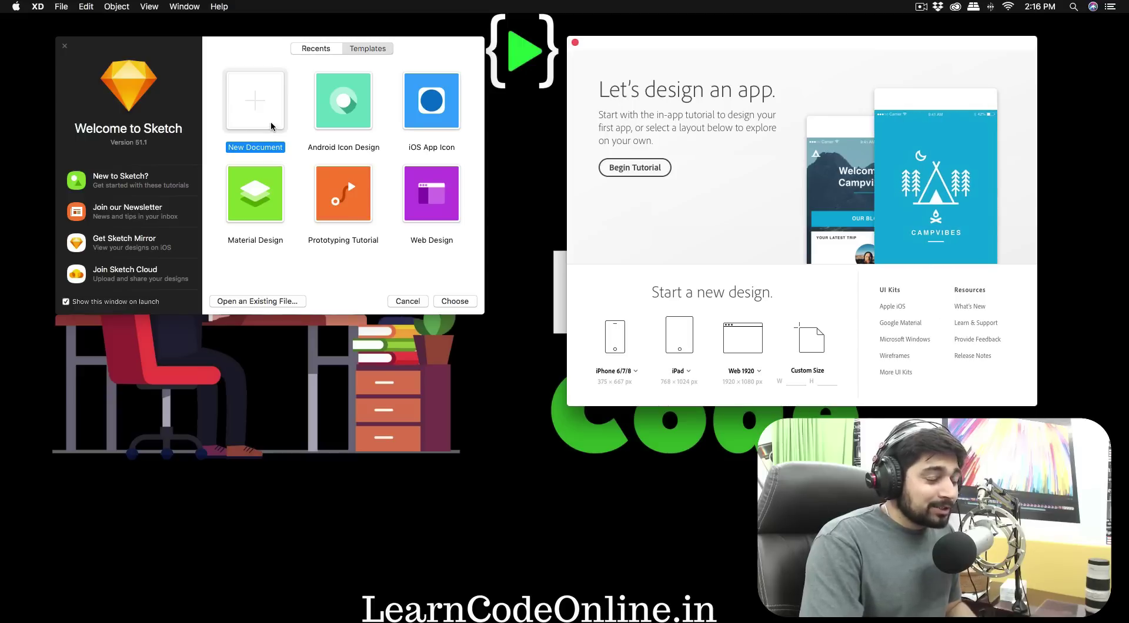
# - Create a new Sketch document and draw a 416 × 697 artboard on it
pyautogui.press('super+q')
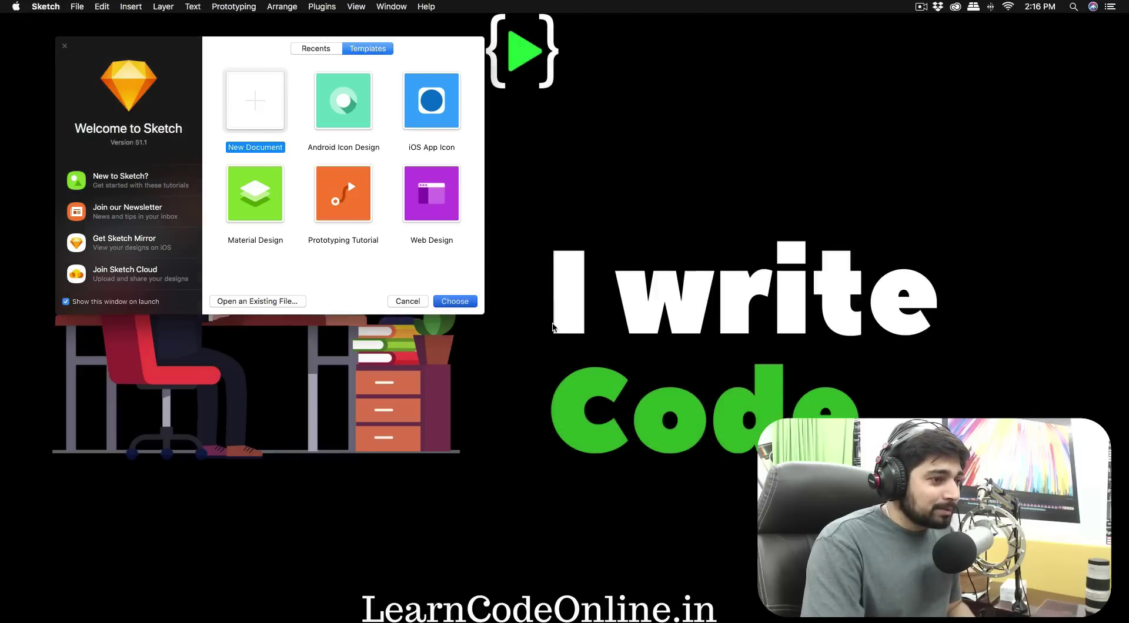
pyautogui.press('Return')
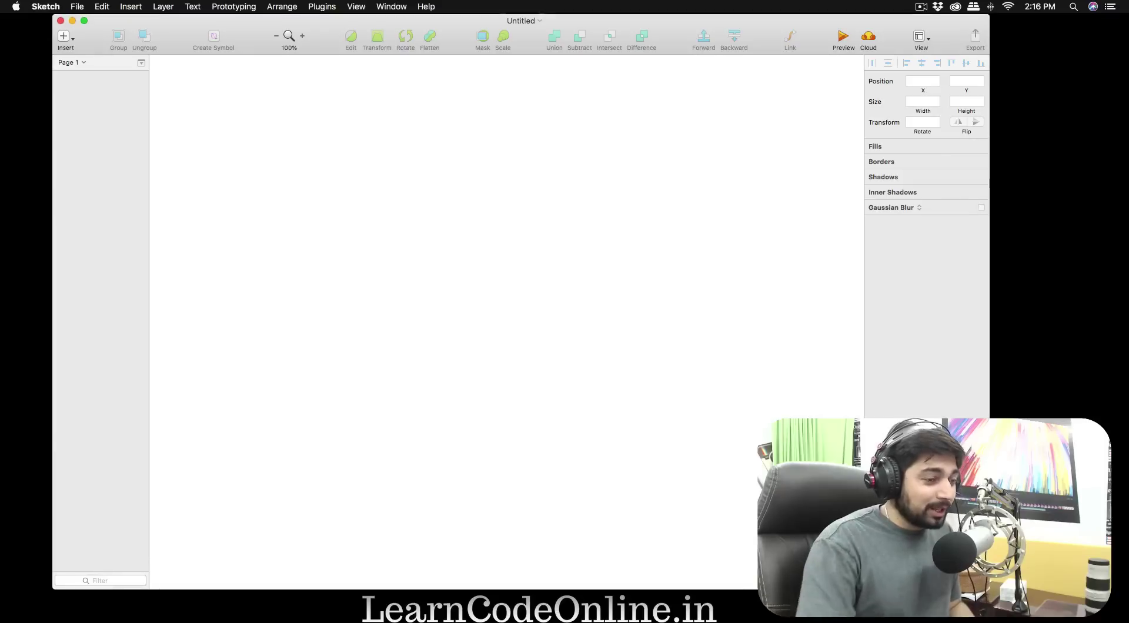
pyautogui.press('a')
pyautogui.moveTo(271, 120); pyautogui.dragTo(515, 530)
pyautogui.scroll(-3, 412, 227)
pyautogui.hscroll(3, 412, 226)
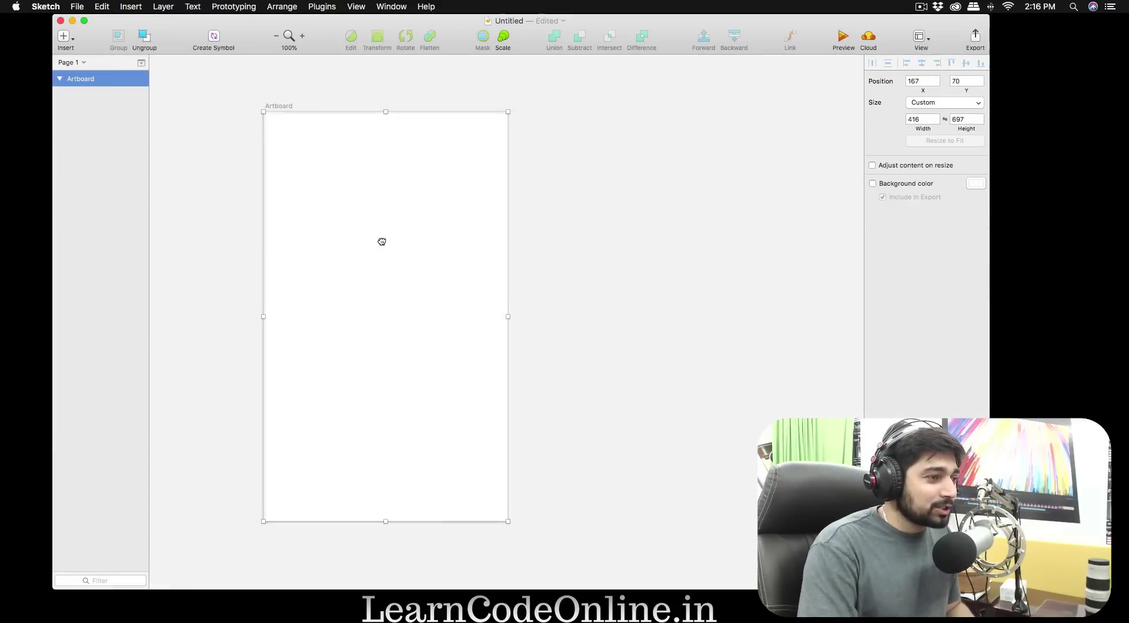
pyautogui.click(533, 243)
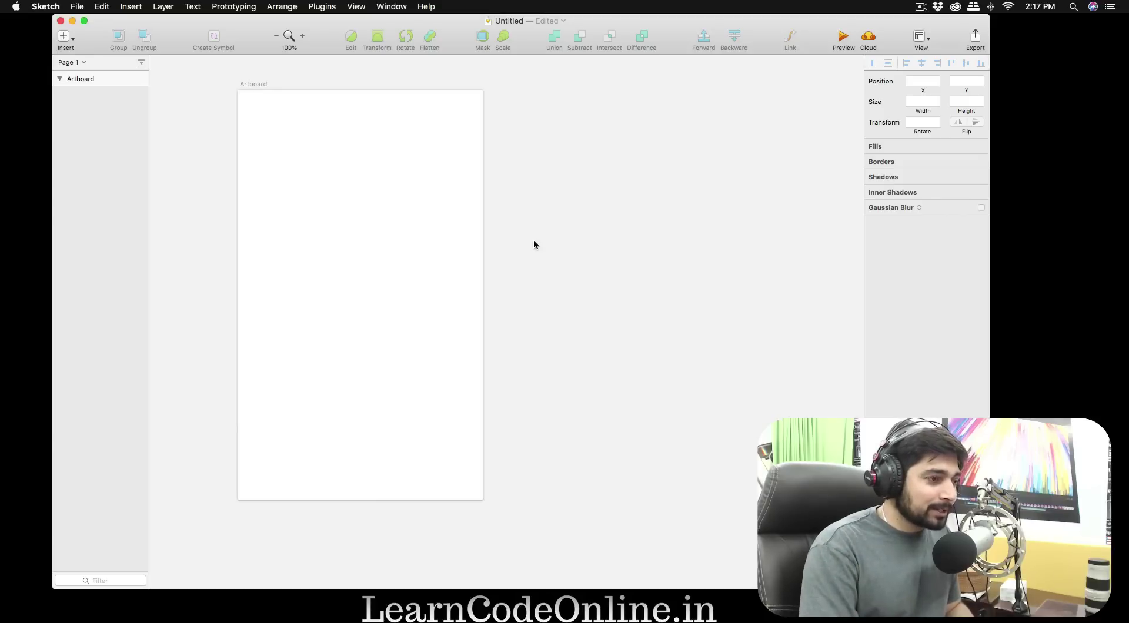
# - Draw a borderless rectangle over the artboard and divide its width by 3 to 138.67
pyautogui.press('r')
pyautogui.moveTo(240, 92); pyautogui.dragTo(491, 507)
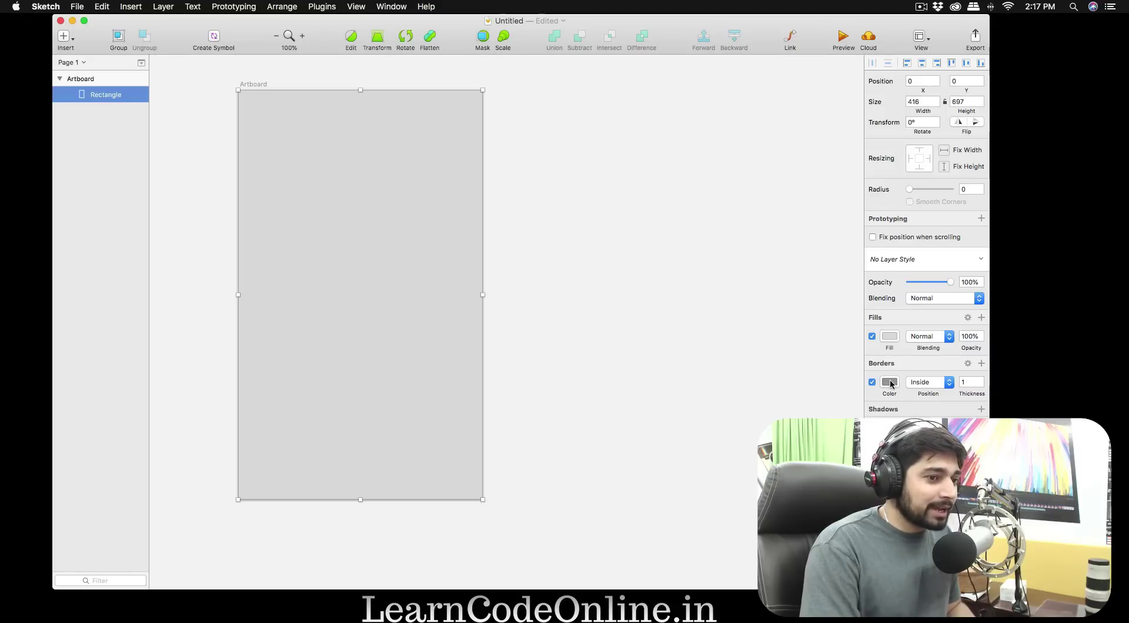
pyautogui.click(873, 382)
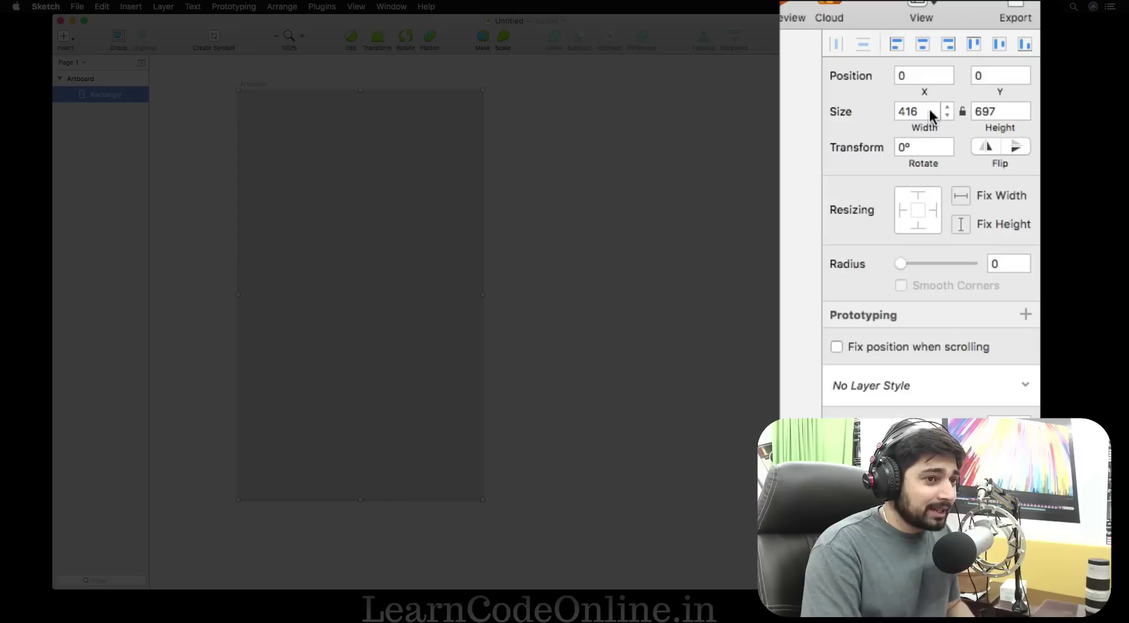
pyautogui.click(924, 103)
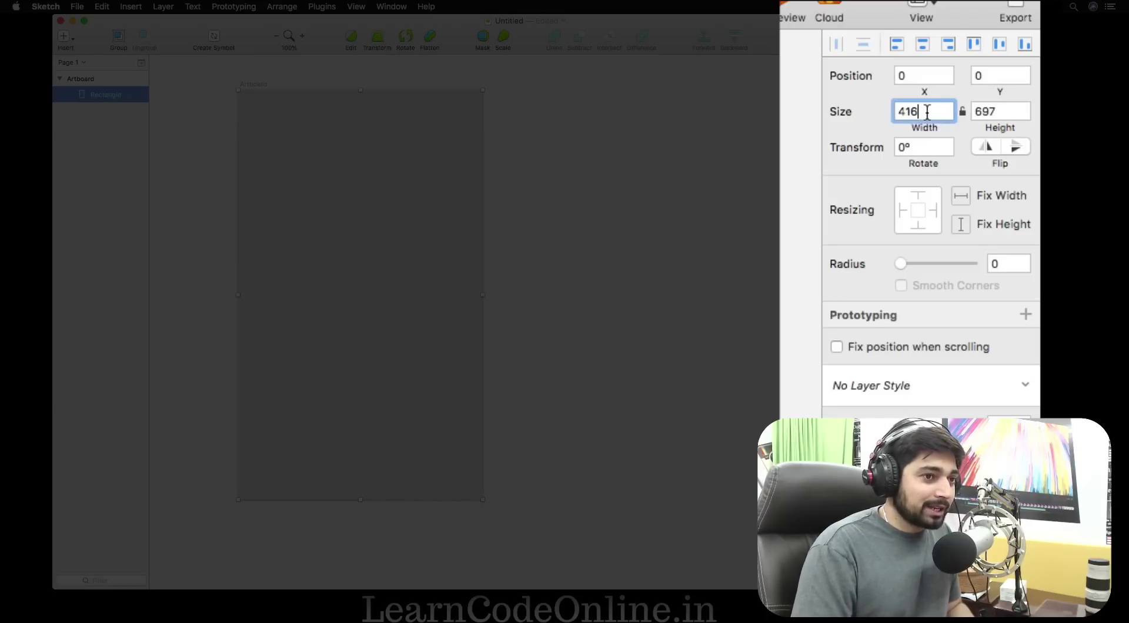
pyautogui.write('/3')
pyautogui.press('Return')
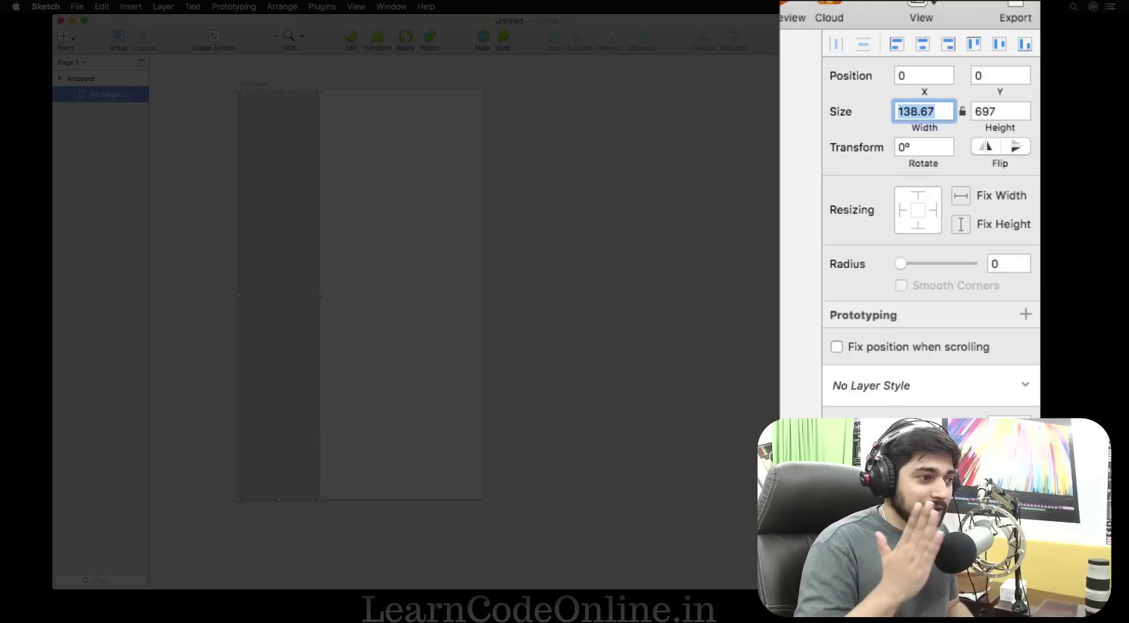
# - Duplicate the 138.67-wide column alongside itself to form three equal columns
pyautogui.click(408, 282)
pyautogui.click(273, 257)
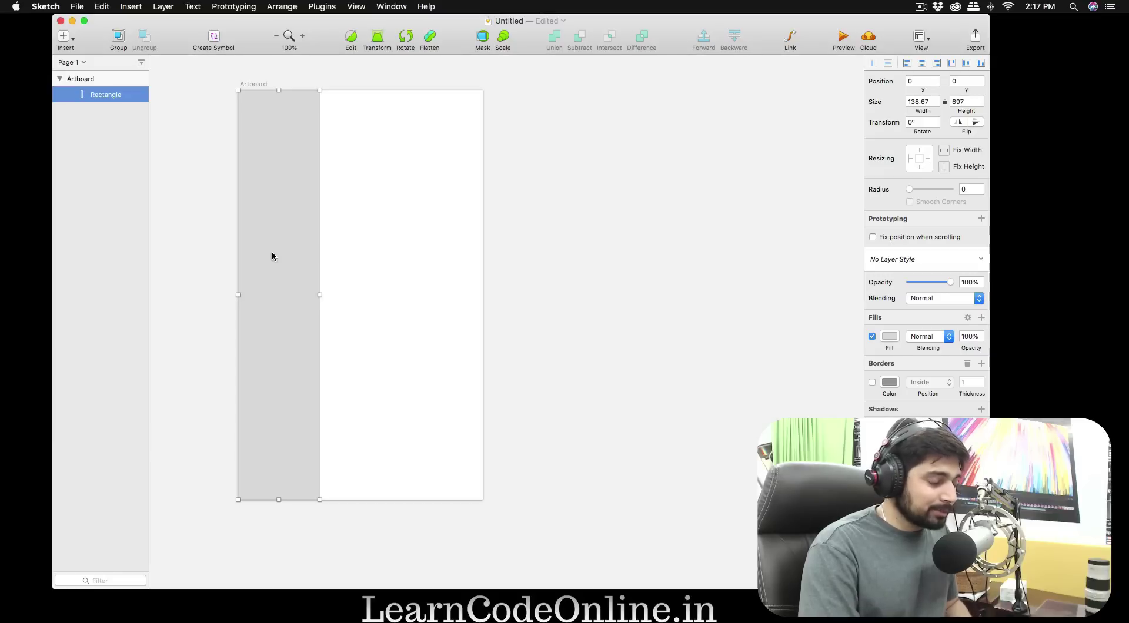
pyautogui.moveTo(272, 256); pyautogui.dragTo(435, 254)
# - Check the rightmost column's X position, then bring up the Creative Cloud apps list
pyautogui.click(577, 257)
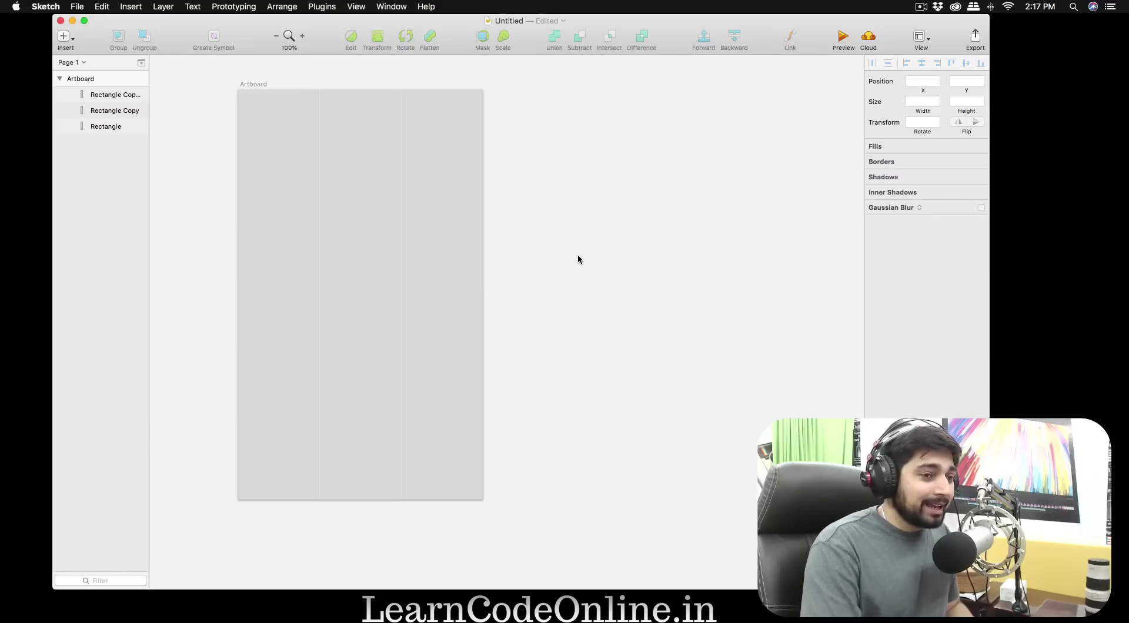
pyautogui.click(417, 252)
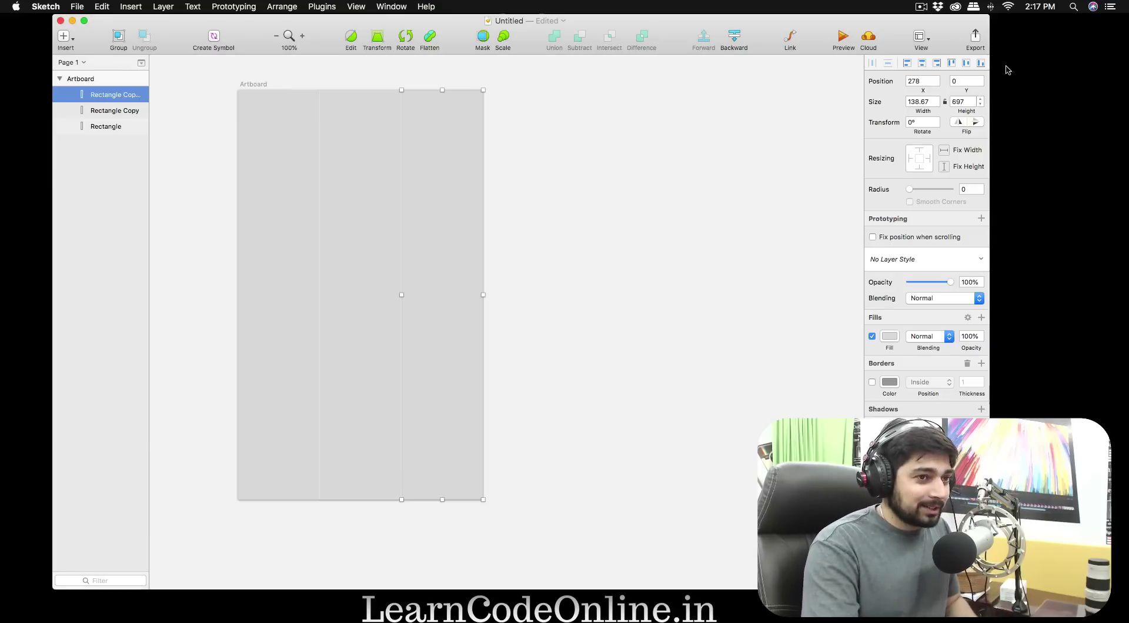
pyautogui.click(956, 7)
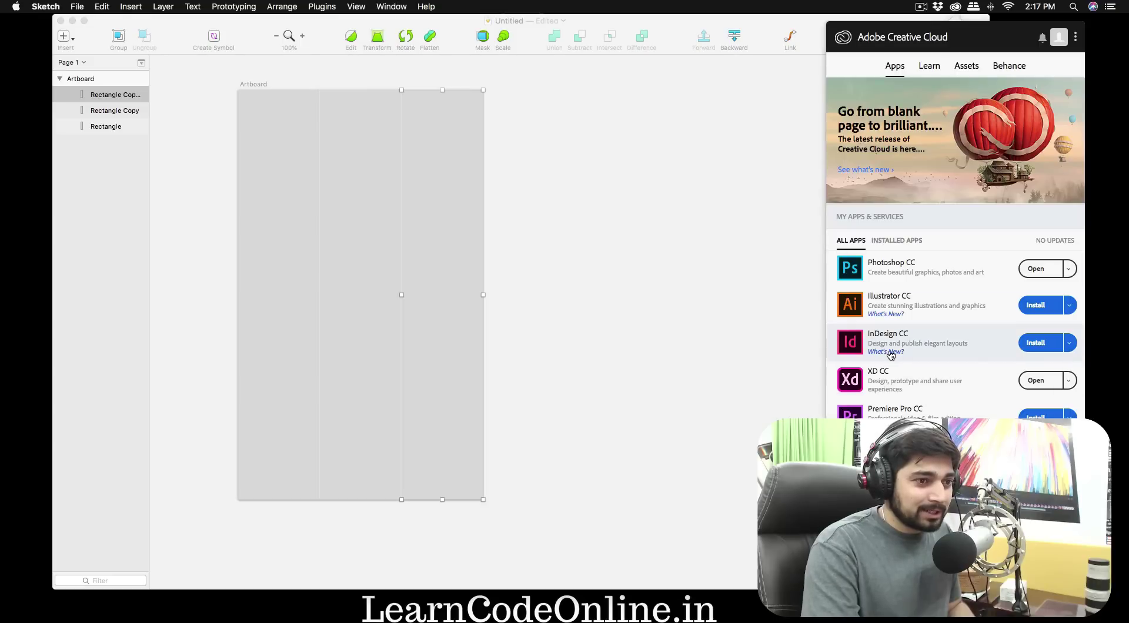
# - Launch XD, create a Web 1920 document, and move and enlarge its window
pyautogui.click(1036, 381)
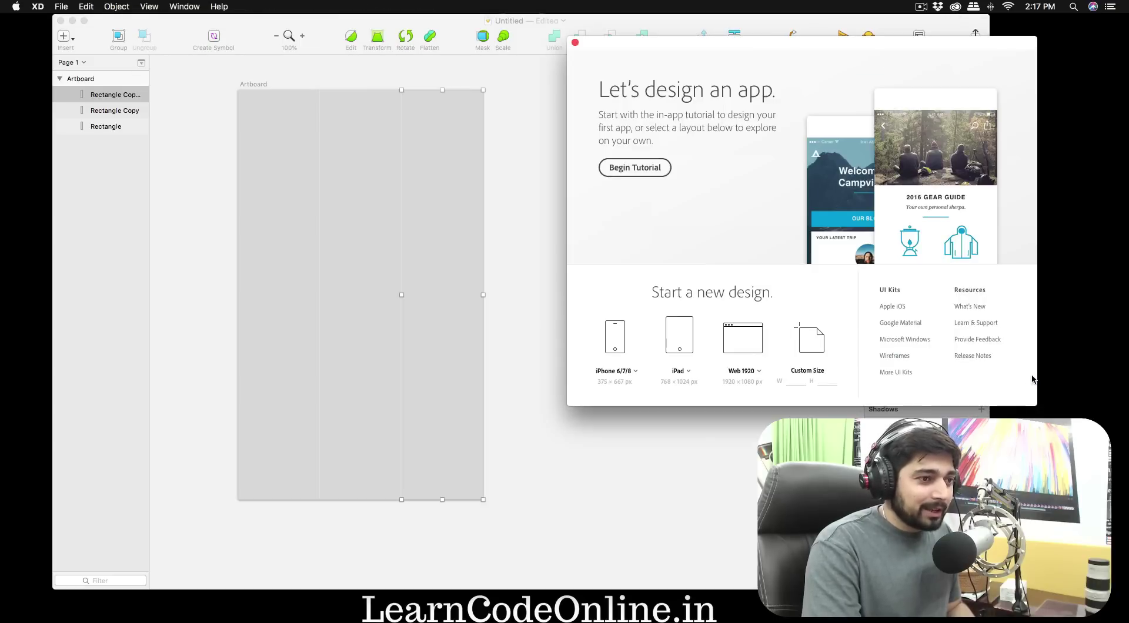
pyautogui.click(739, 342)
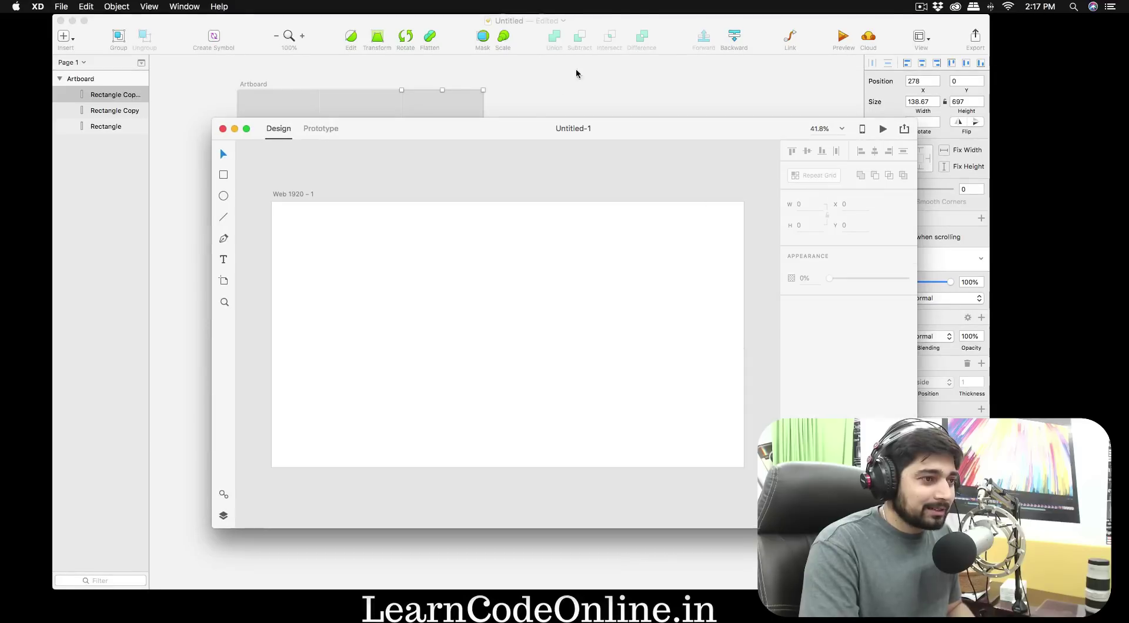
pyautogui.moveTo(538, 125); pyautogui.dragTo(373, 29)
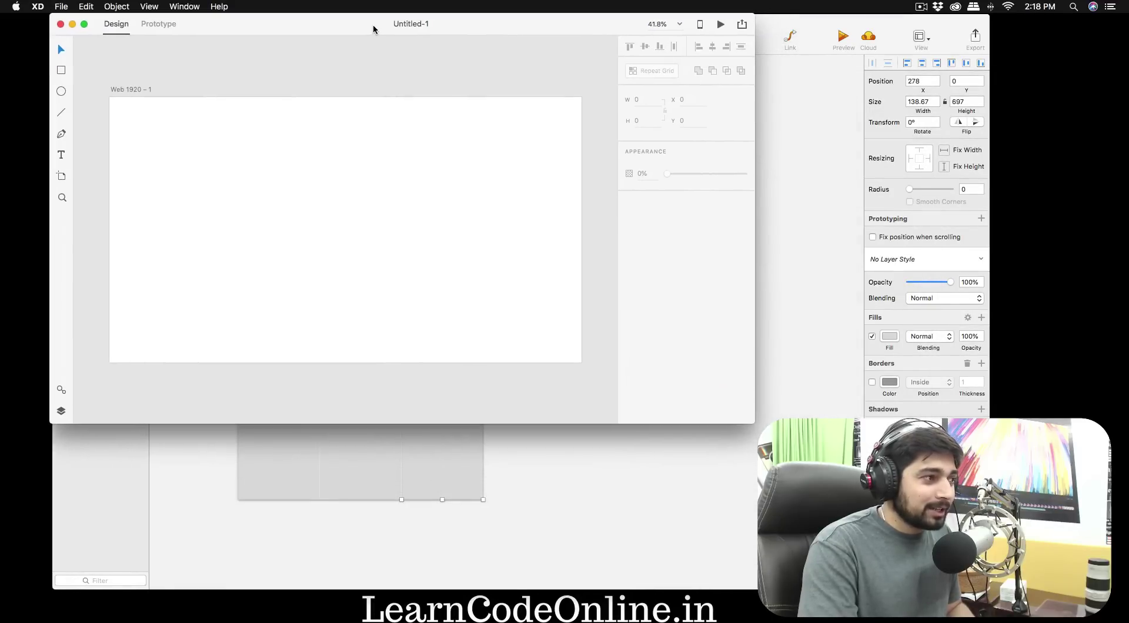
pyautogui.moveTo(764, 427); pyautogui.dragTo(1072, 588)
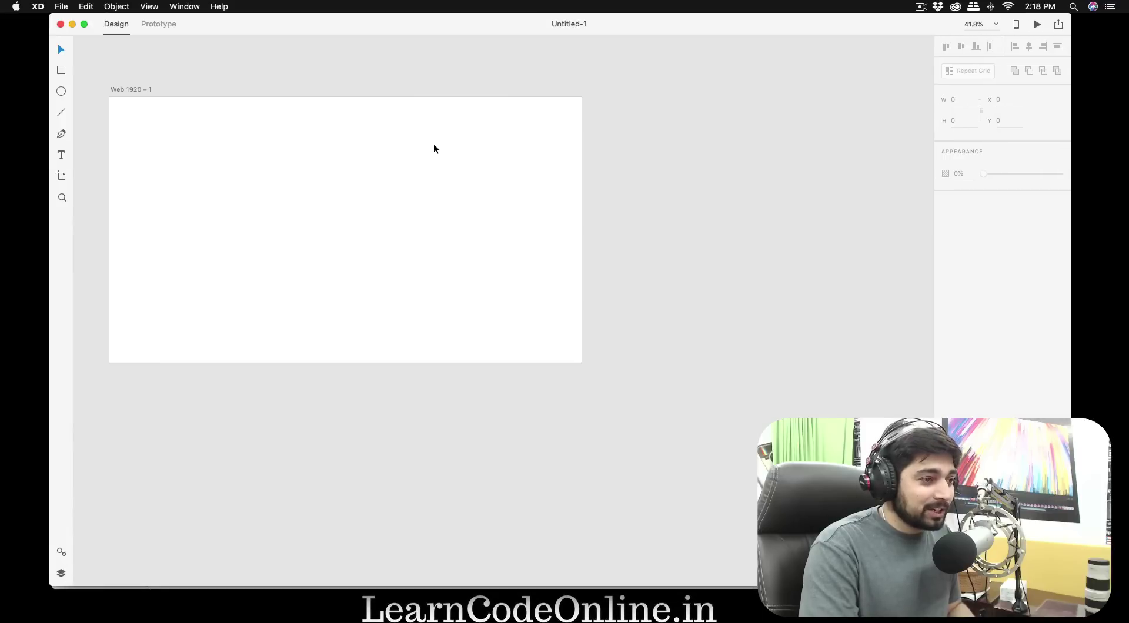
# - Draw a rectangle stretched to cover the whole Web 1920 artboard
pyautogui.click(420, 157)
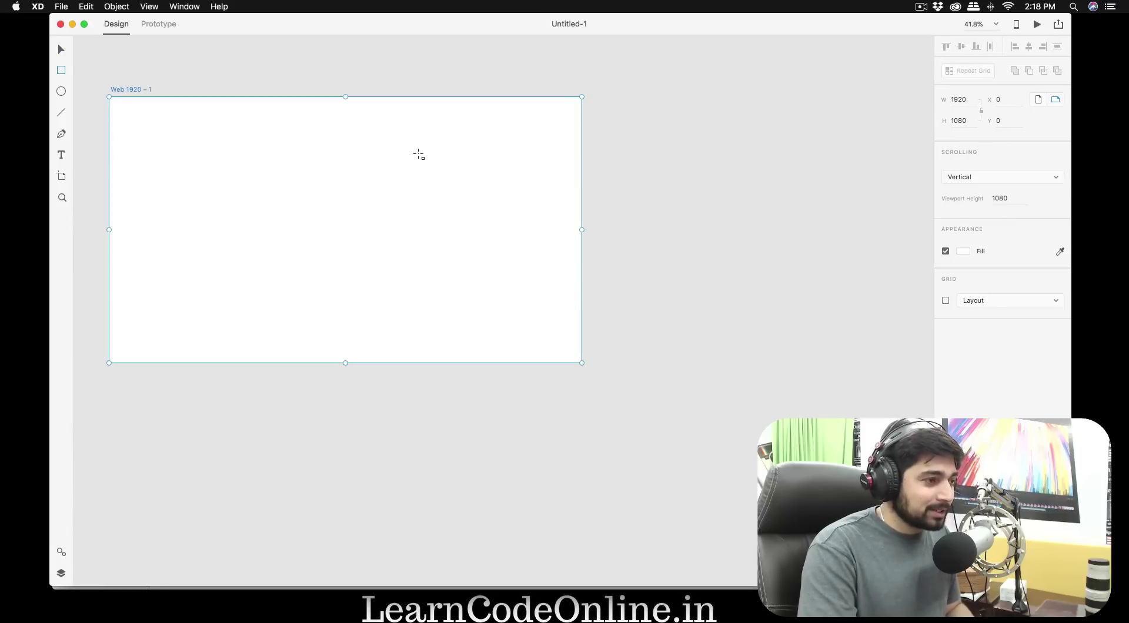
pyautogui.moveTo(122, 105); pyautogui.dragTo(581, 362)
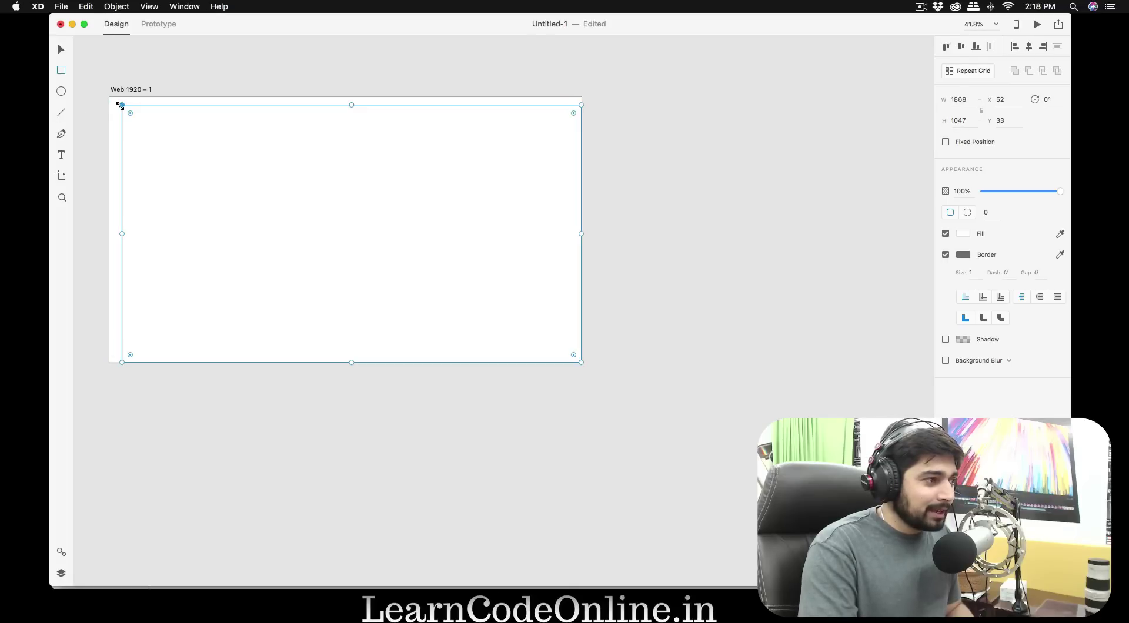
pyautogui.moveTo(120, 106); pyautogui.dragTo(110, 97)
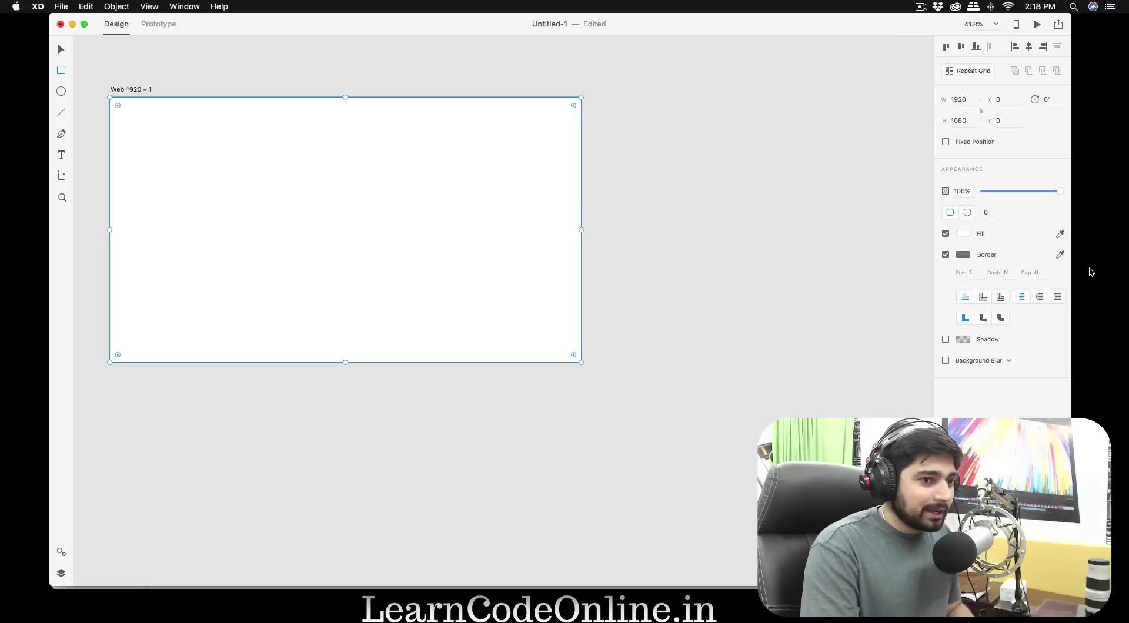
# - Give the rectangle a greyish pink fill and remove its border
pyautogui.click(962, 234)
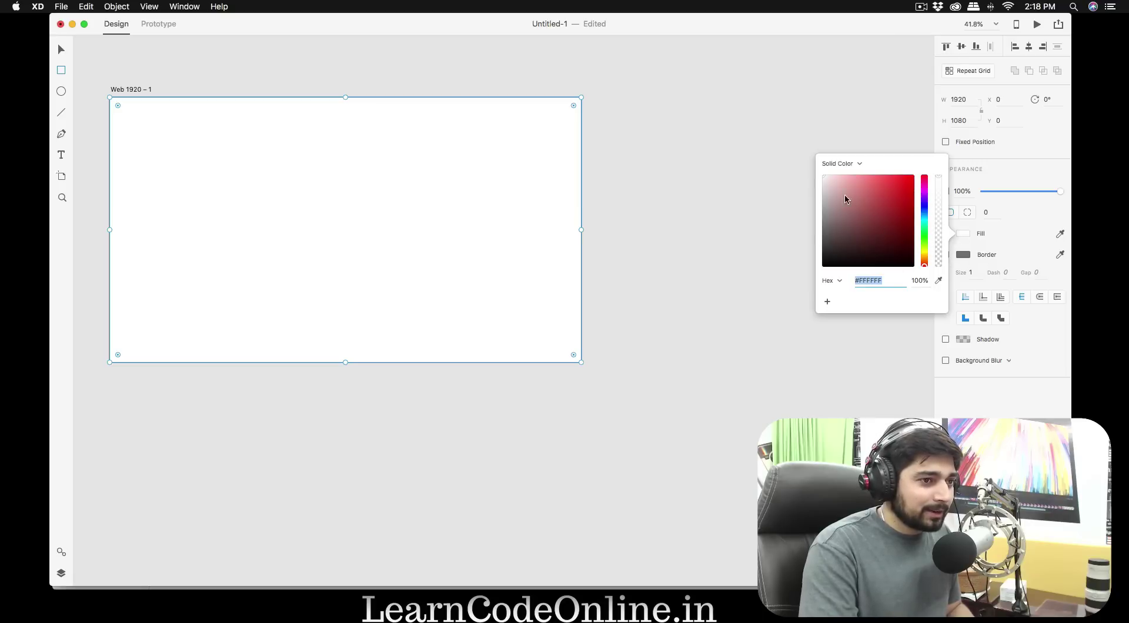
pyautogui.click(839, 209)
pyautogui.click(761, 165)
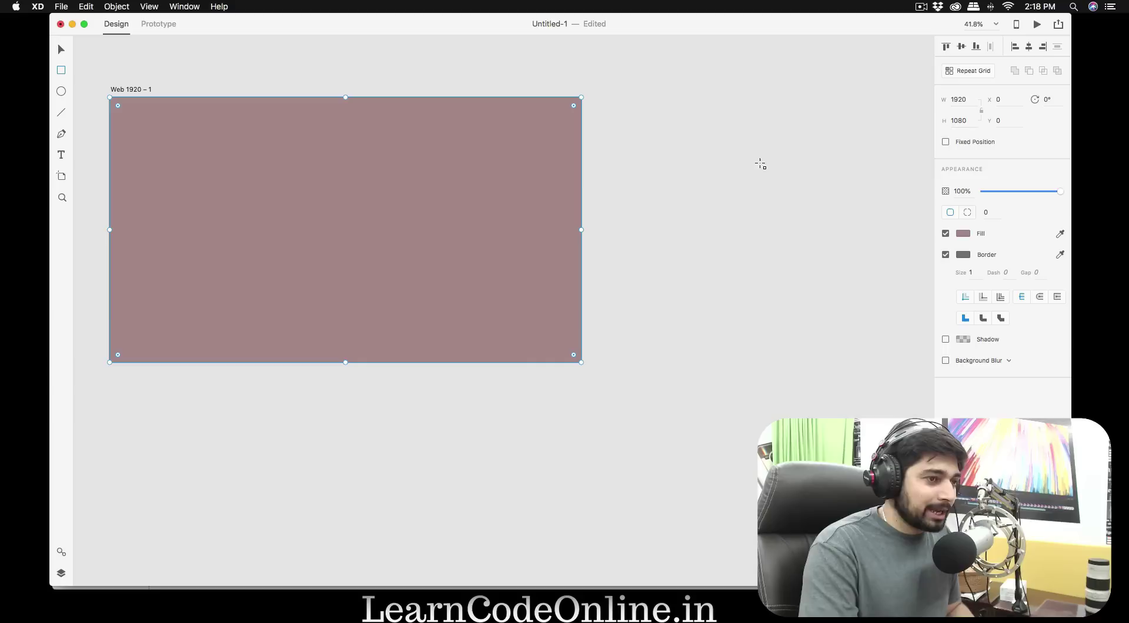
pyautogui.click(946, 255)
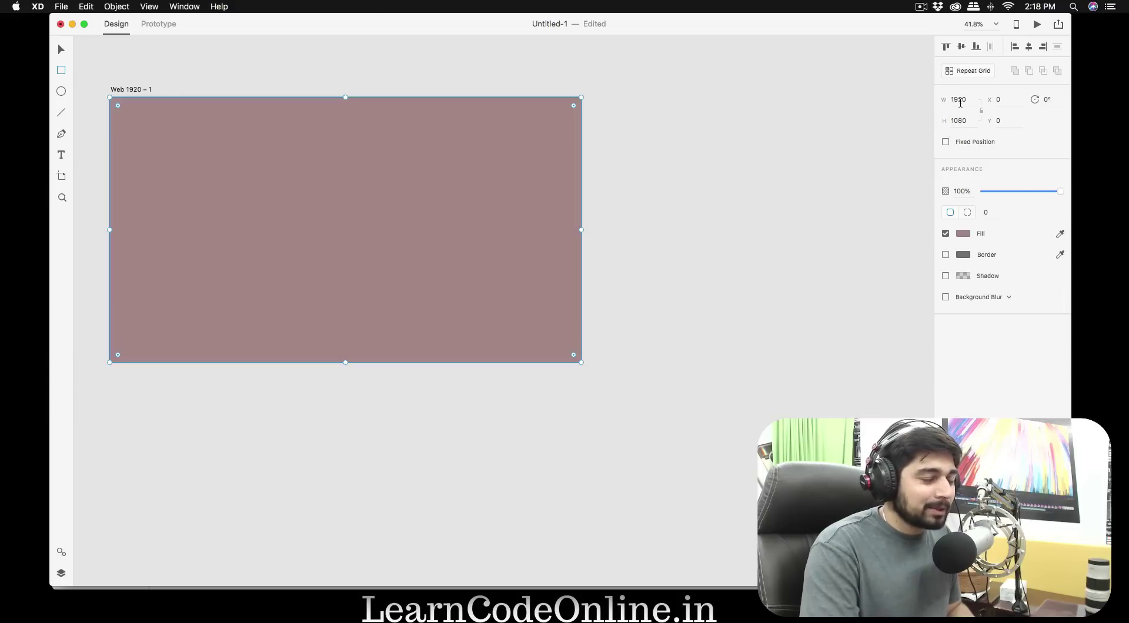
# - Set the rectangle's width to 1920/3, making it 640 wide
pyautogui.click(965, 100)
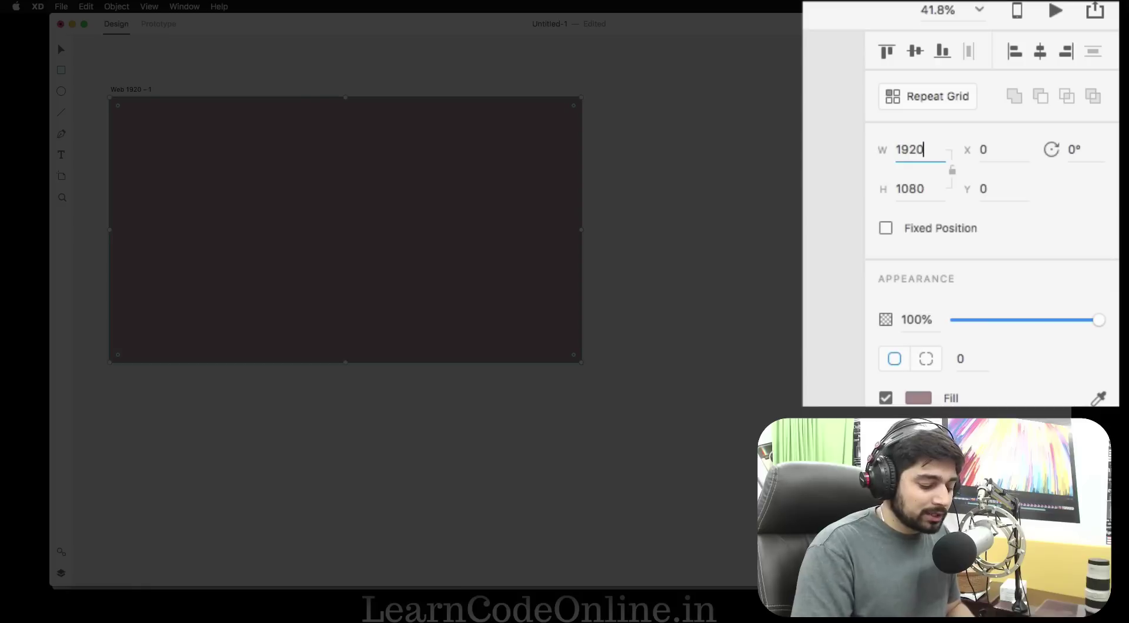
pyautogui.write('/3')
pyautogui.press('Return')
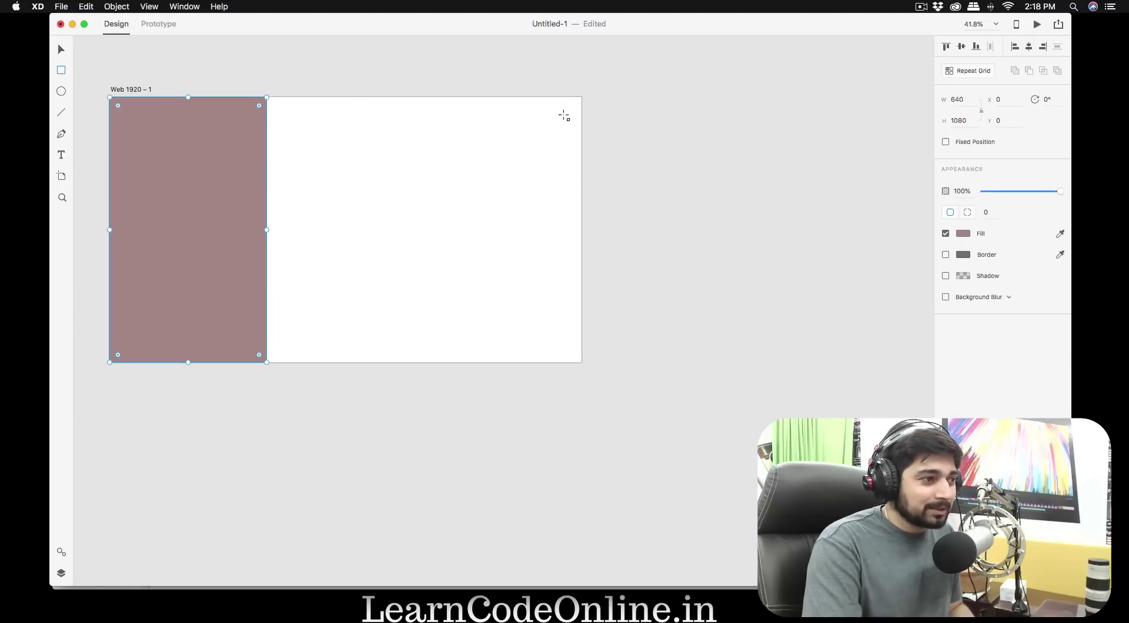
pyautogui.click(473, 185)
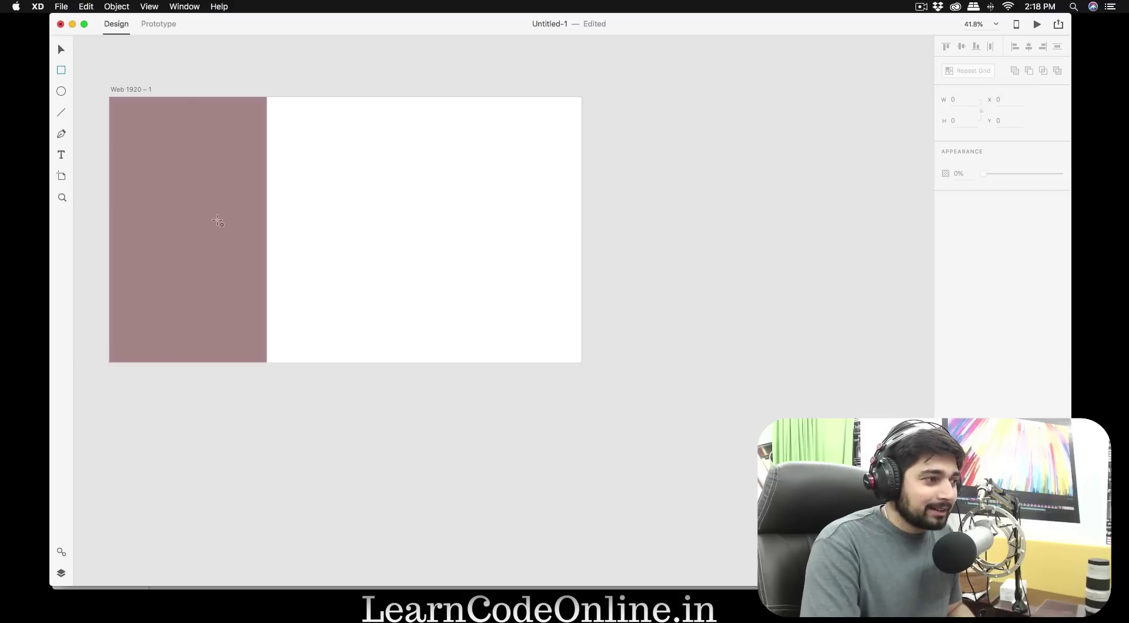
# - Add another 1920×1080 artboard to the canvas
pyautogui.press('a')
pyautogui.click(218, 224)
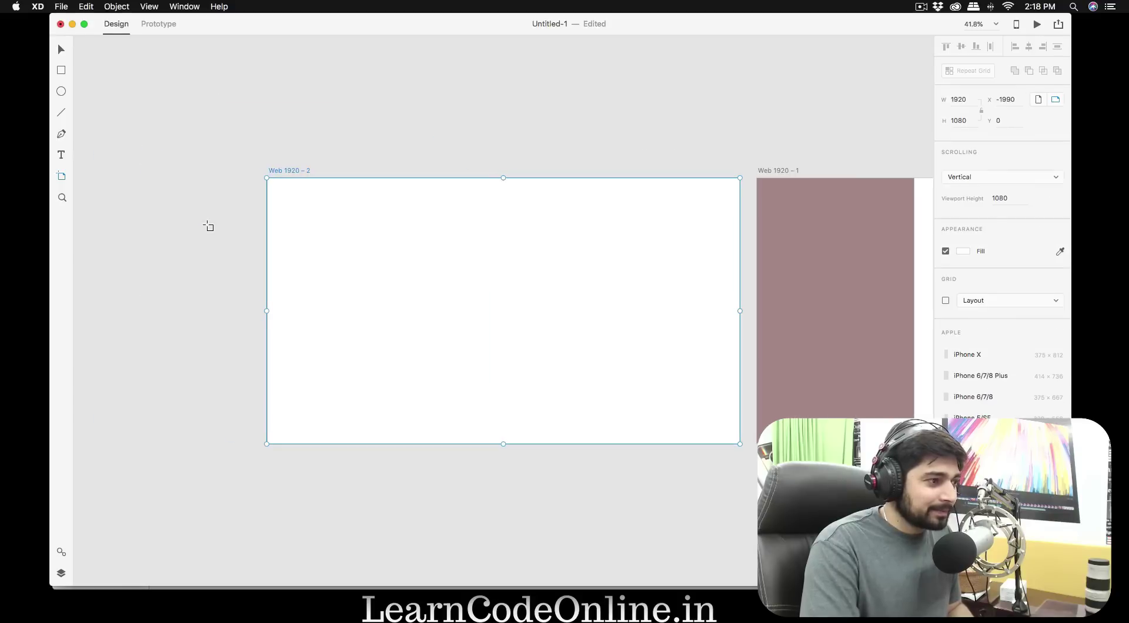
pyautogui.hscroll(5, 606, 235)
pyautogui.hscroll(5, 606, 237)
pyautogui.scroll(-2, 606, 237)
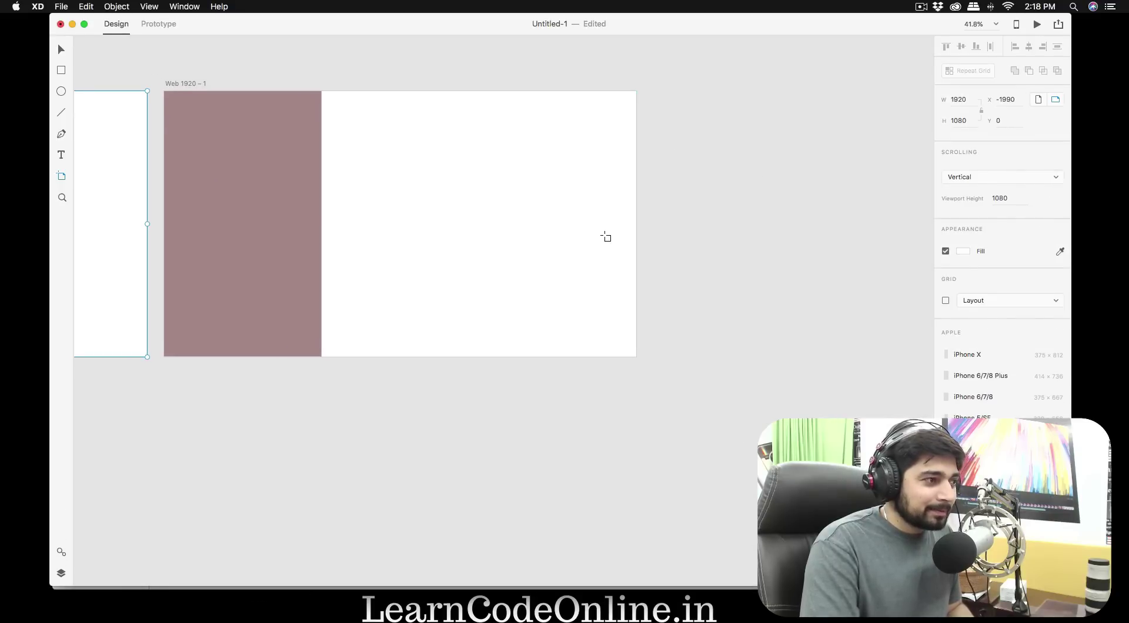
# - Repeat Grid the mauve column into three columns across the artboard with zero gap
pyautogui.click(59, 51)
pyautogui.click(238, 201)
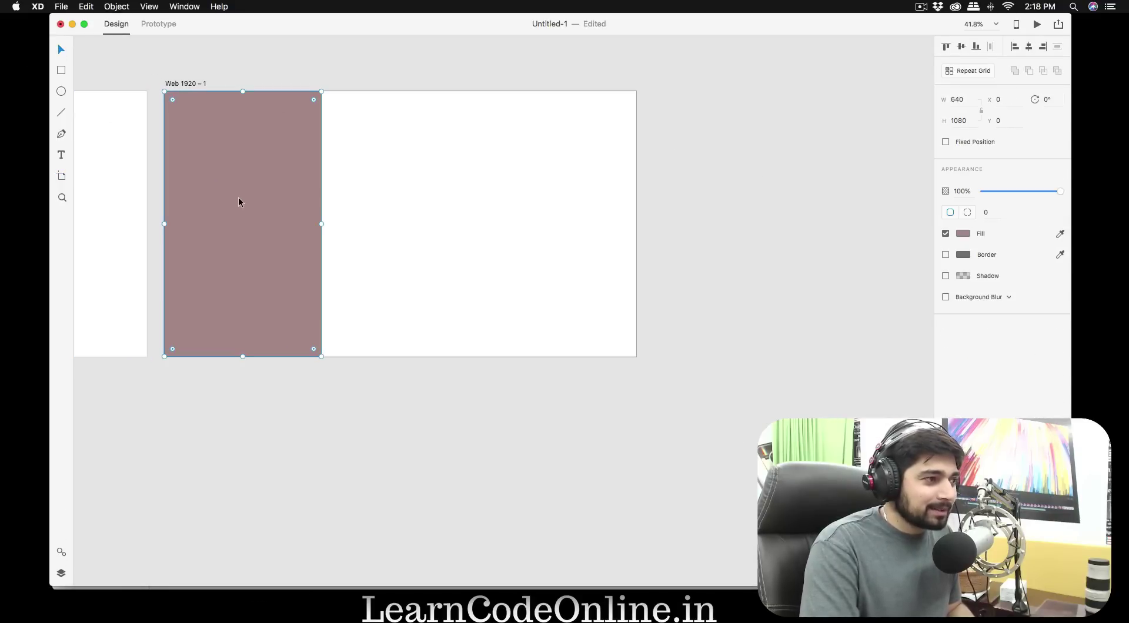
pyautogui.click(971, 70)
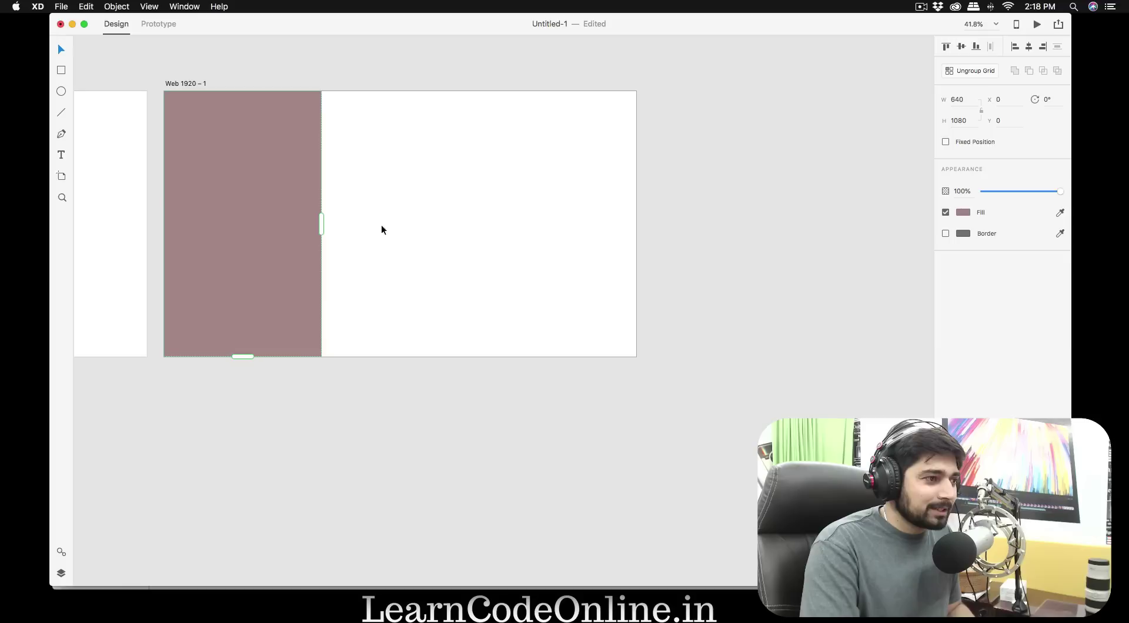
pyautogui.moveTo(320, 222); pyautogui.dragTo(636, 224)
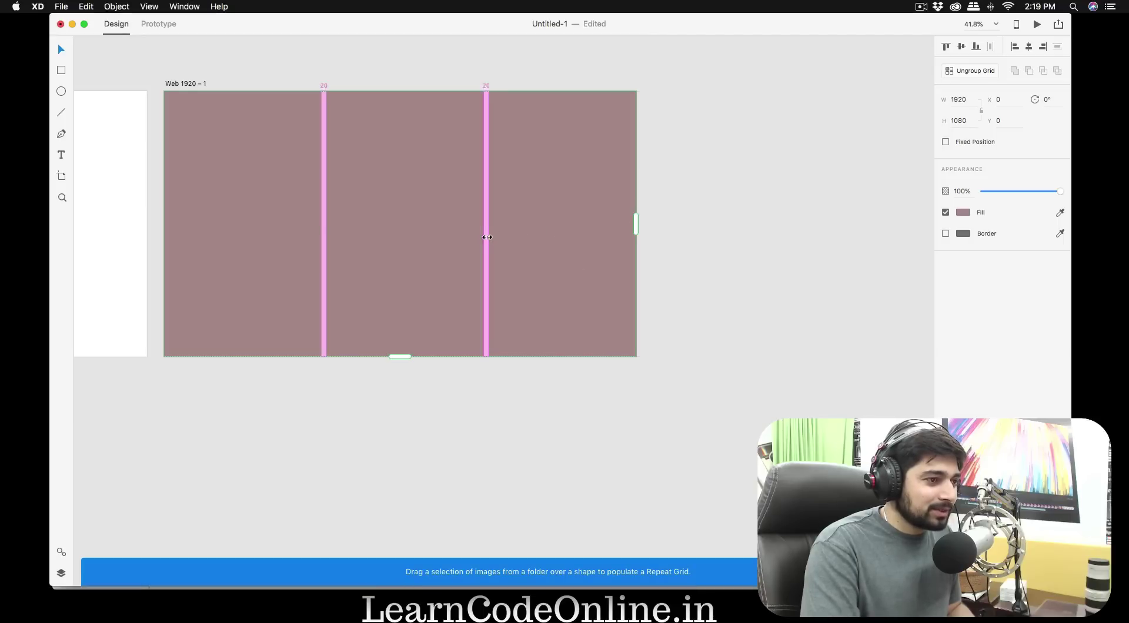
pyautogui.moveTo(486, 238); pyautogui.dragTo(480, 237)
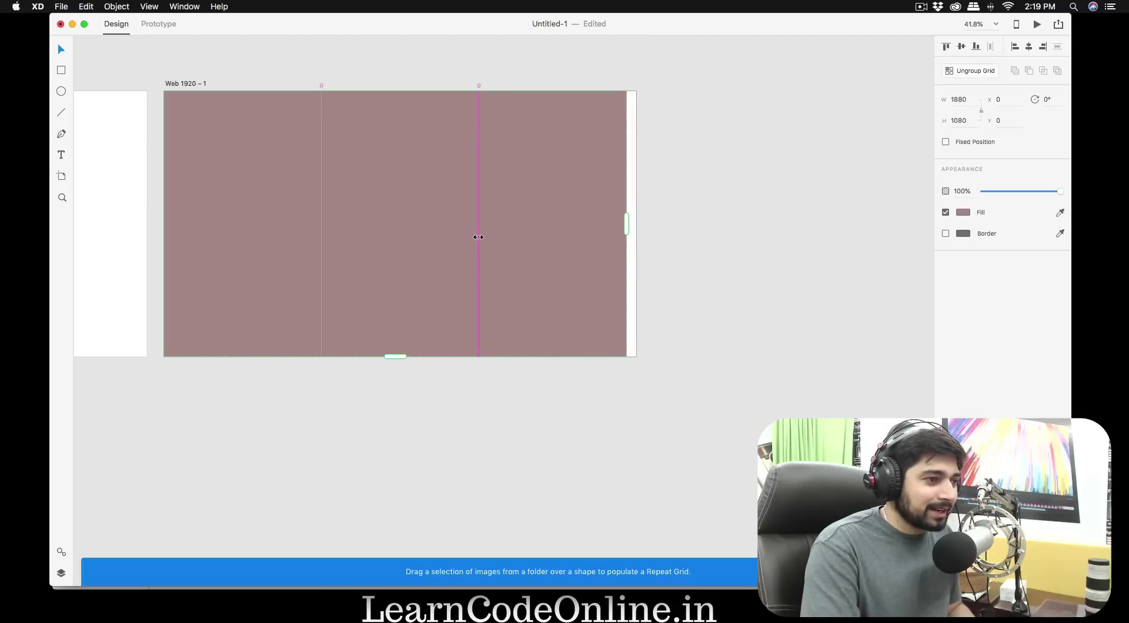
pyautogui.click(797, 267)
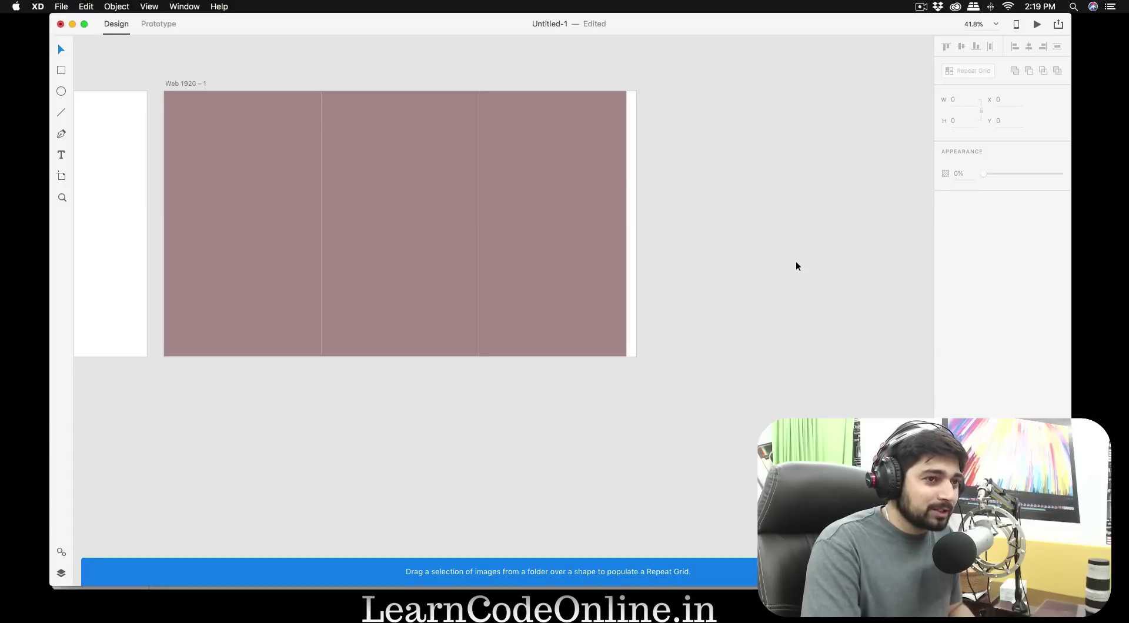
# - Check the three-column design in Desktop Preview and Prototype mode, then return to Design
pyautogui.click(1038, 25)
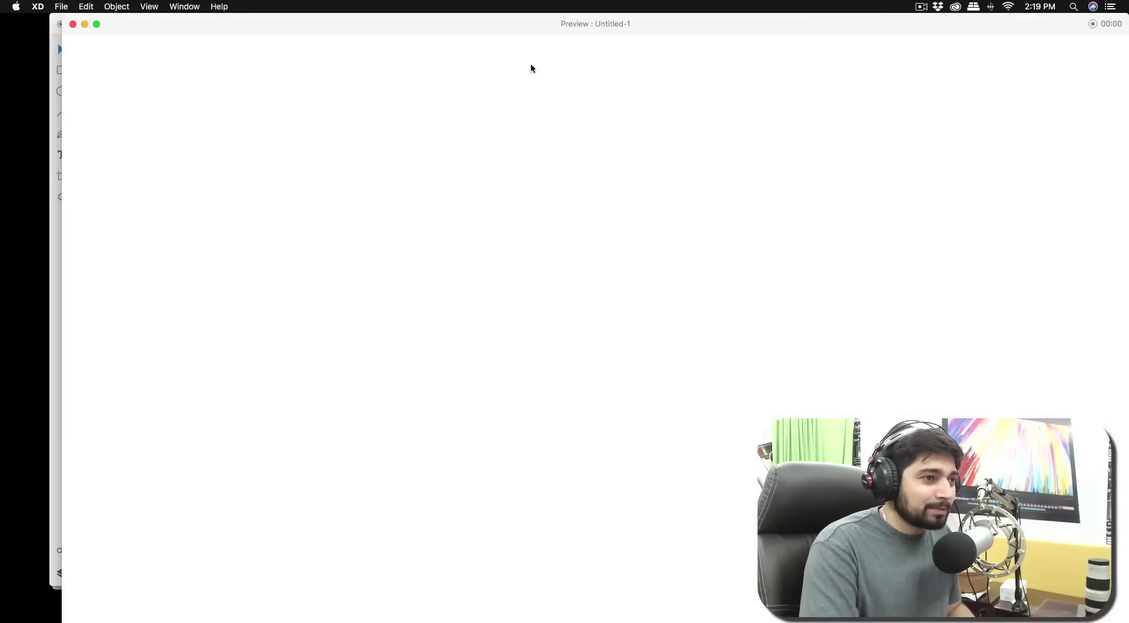
pyautogui.click(73, 24)
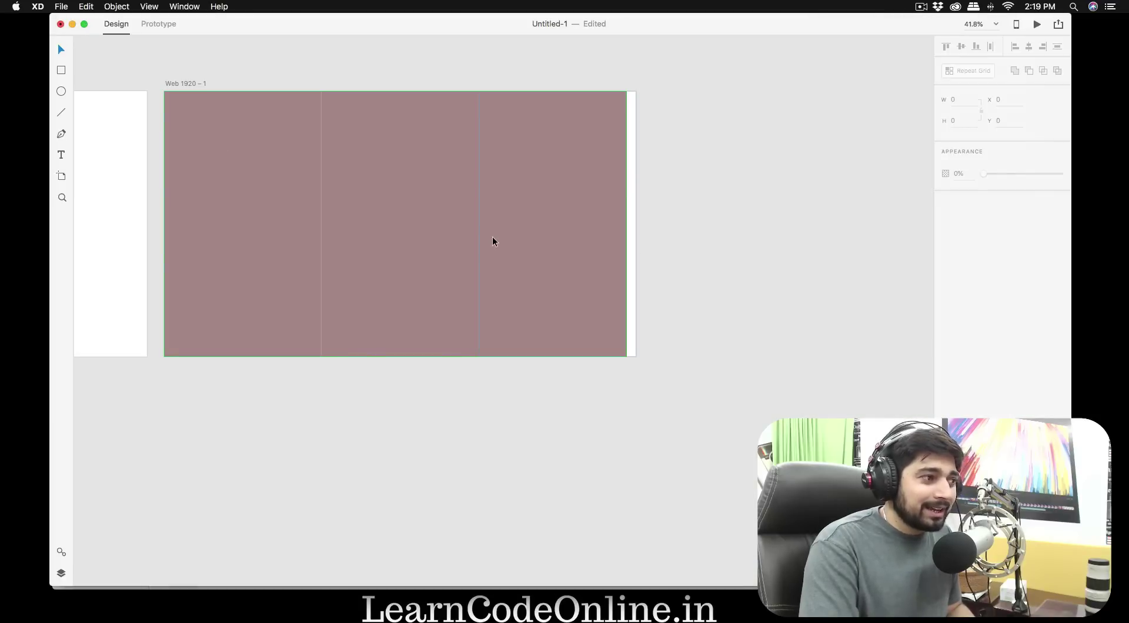
pyautogui.click(164, 29)
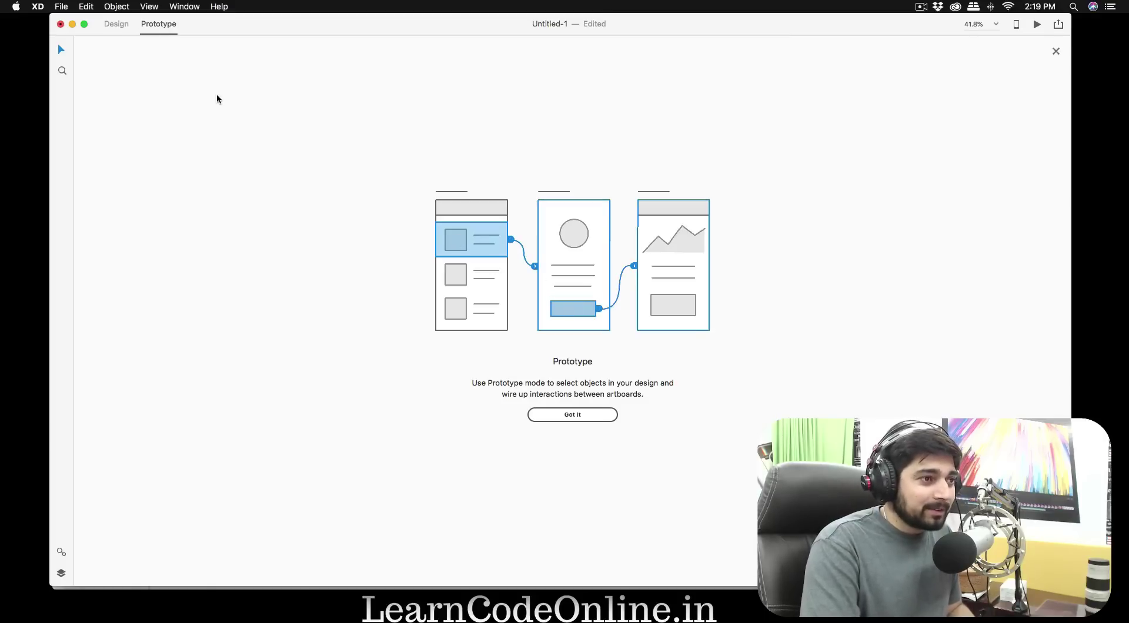
pyautogui.click(116, 26)
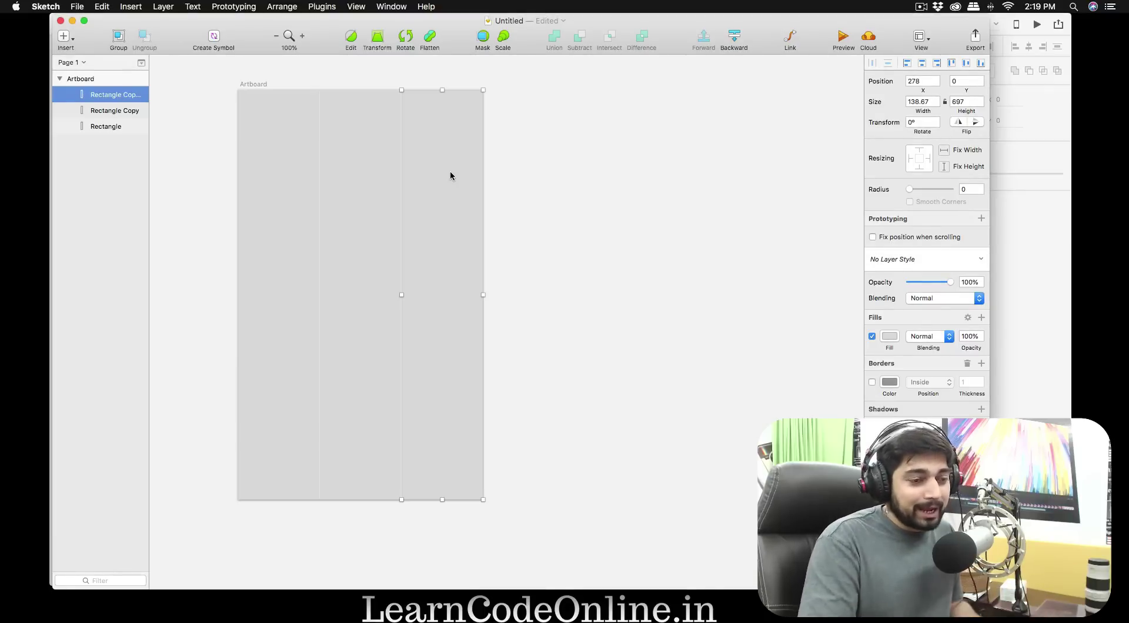
# - Deselect the Sketch columns and bring the Adobe XD window forward
pyautogui.click(541, 168)
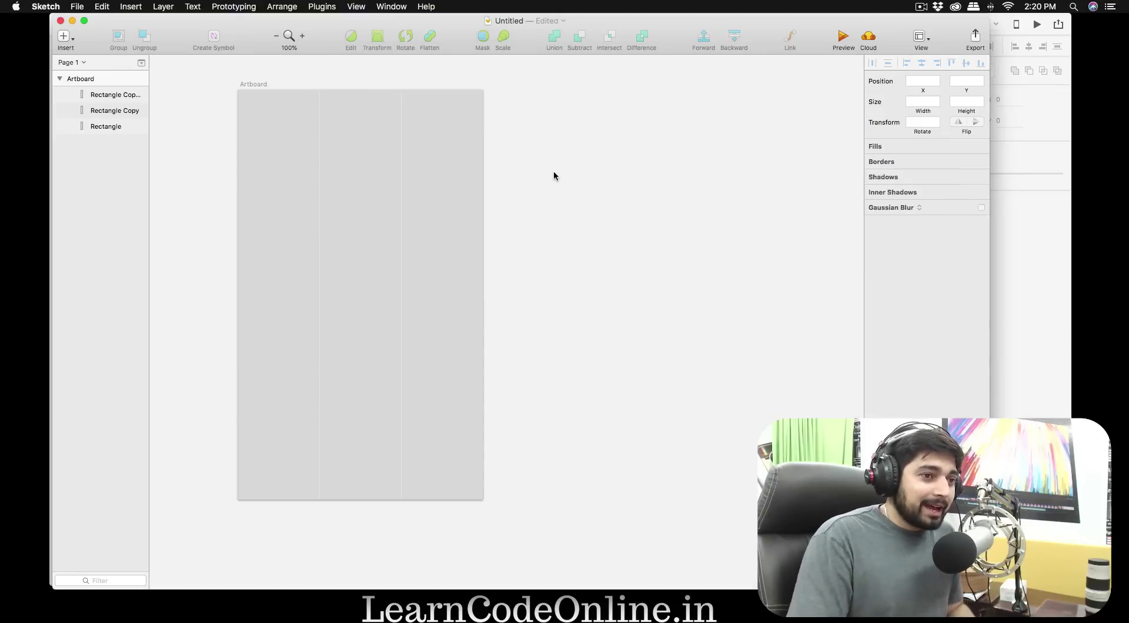
pyautogui.click(1033, 283)
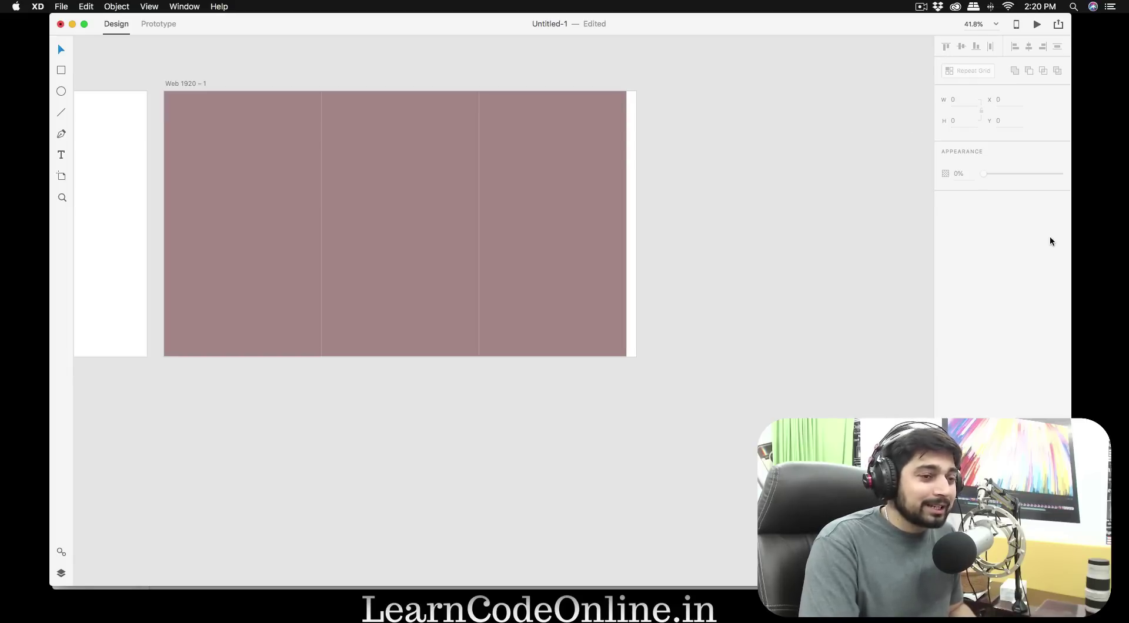
# - Use Mission Control to bring the Sketch window to the front
pyautogui.hotkey('ctrl', 'Up')
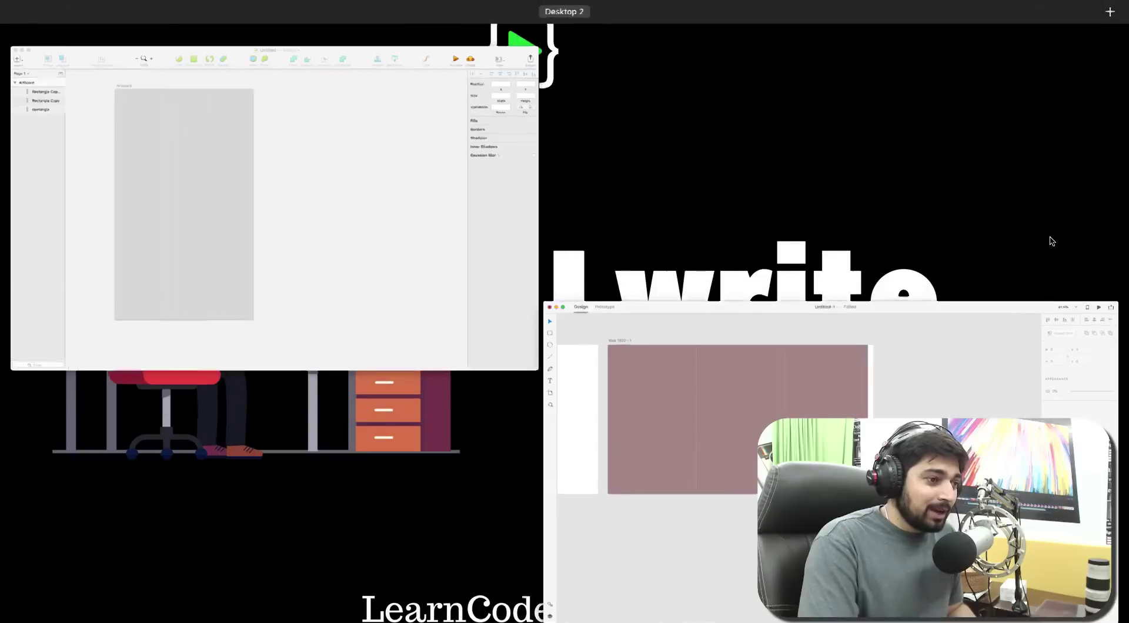
pyautogui.click(40, 166)
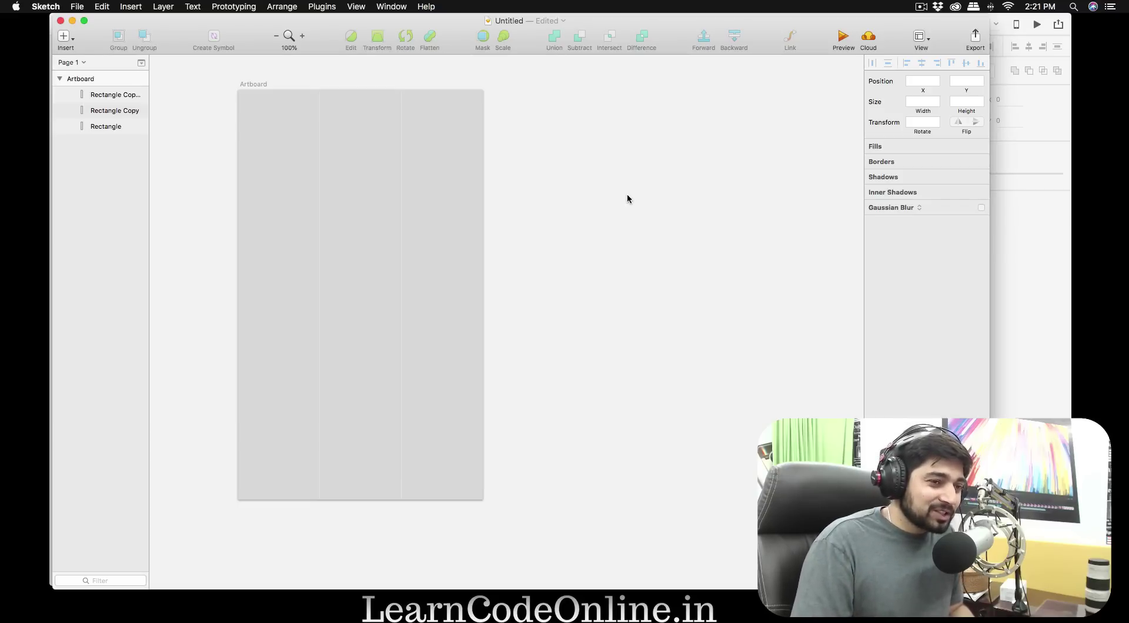
# - Bring the Adobe XD window in front of Sketch again
pyautogui.click(1035, 291)
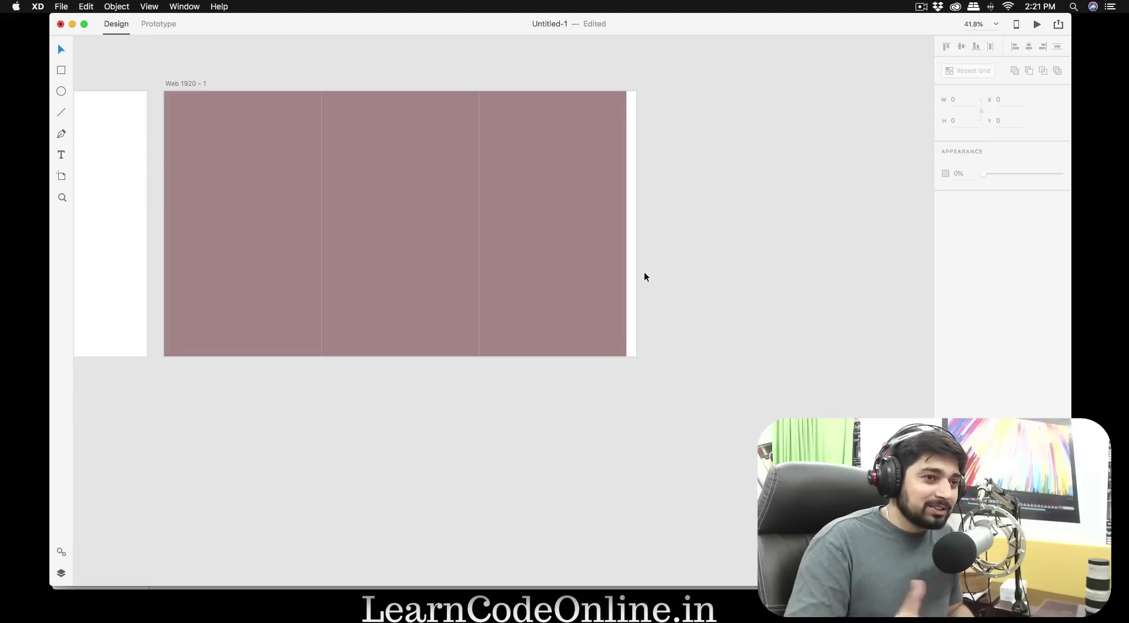